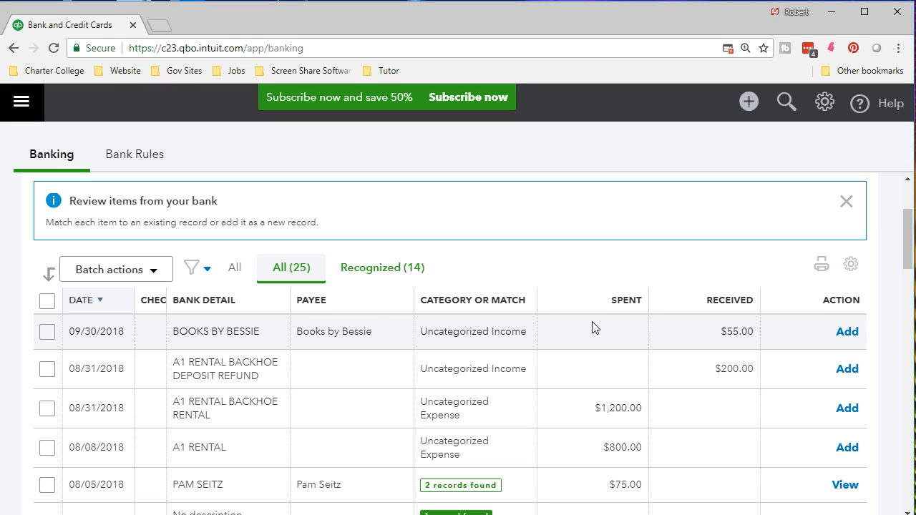
- Open the 08/31/2018 A1 Rental transaction for $1,200.00 and copy "RENTAL BACKHOE RENTAL" from its description
{"action": "scroll", "coordinate": [569, 366], "scroll_direction": "up", "scroll_amount": 1}
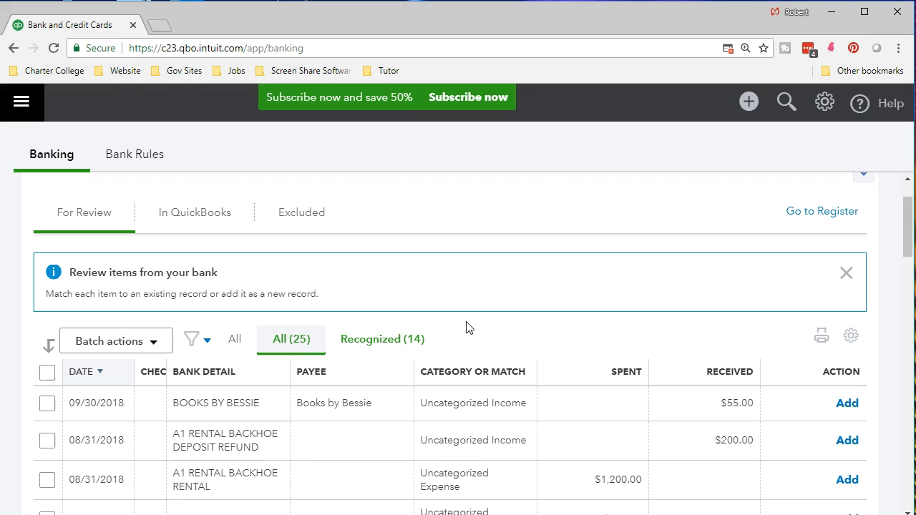
{"action": "scroll", "coordinate": [465, 328], "scroll_direction": "down", "scroll_amount": 1}
{"action": "left_click", "coordinate": [605, 354]}
{"action": "scroll", "coordinate": [604, 354], "scroll_direction": "down", "scroll_amount": 1}
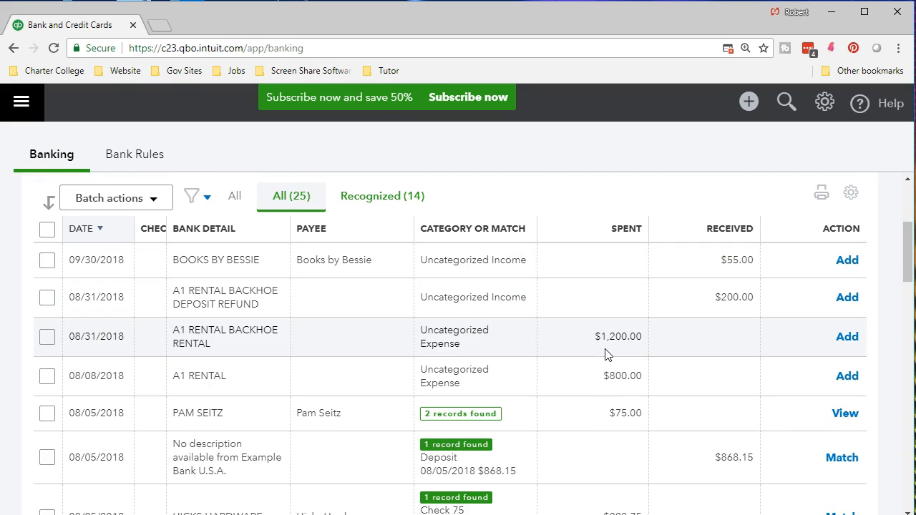
{"action": "left_click", "coordinate": [377, 358]}
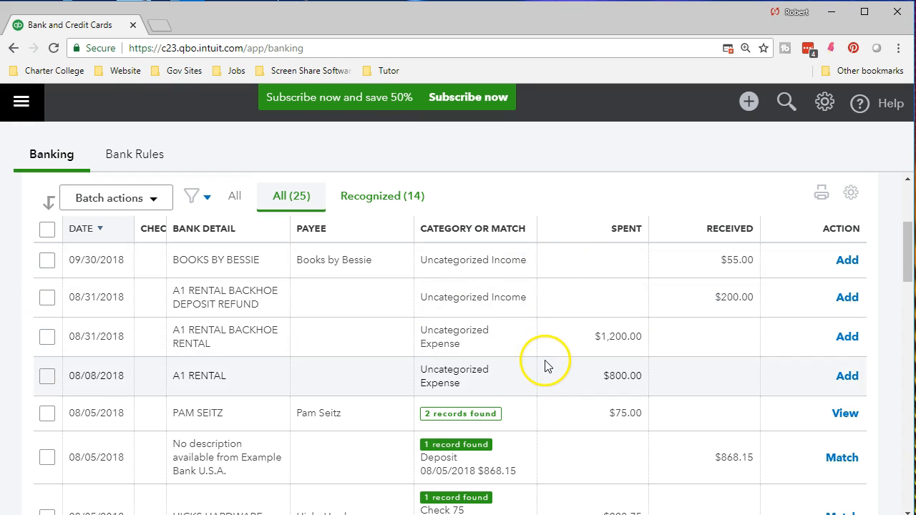
{"action": "scroll", "coordinate": [536, 351], "scroll_direction": "down", "scroll_amount": 1}
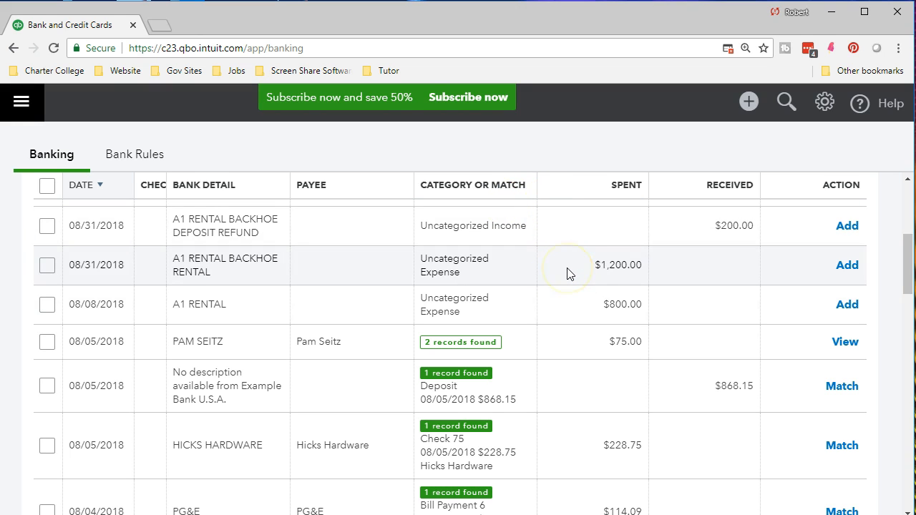
{"action": "left_click", "coordinate": [567, 274]}
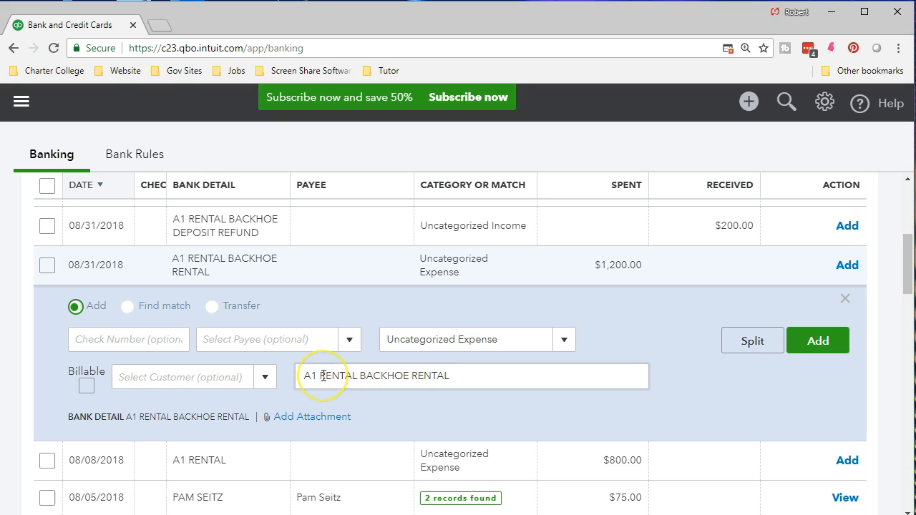
{"action": "left_click_drag", "start_coordinate": [320, 376], "coordinate": [462, 377]}
{"action": "key", "text": "ctrl+c"}
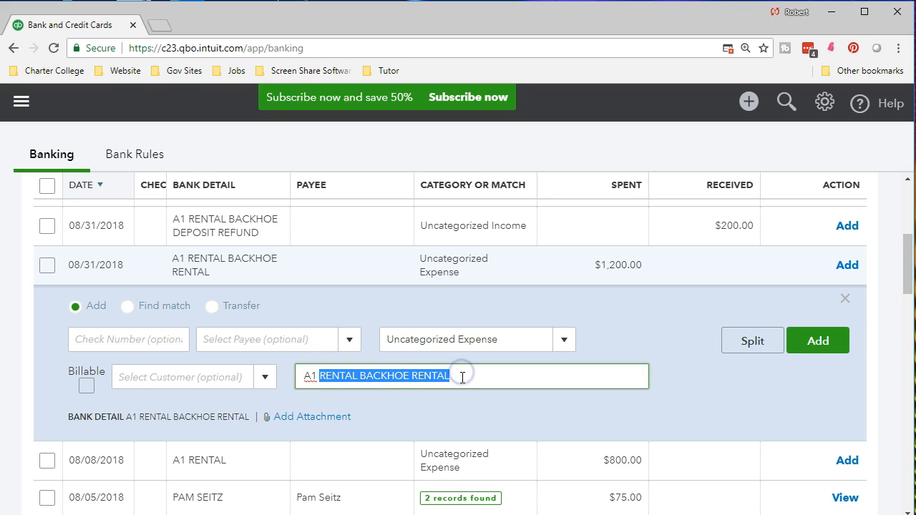
{"action": "left_click", "coordinate": [260, 339]}
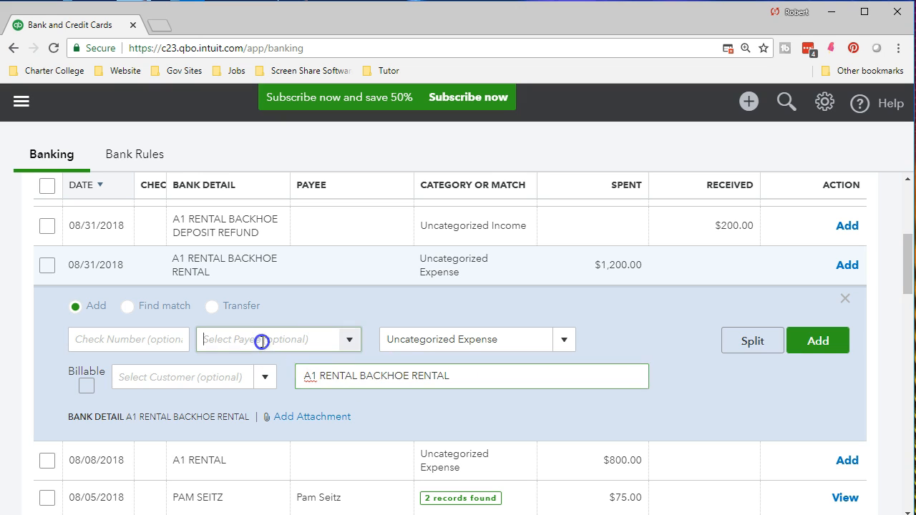
{"action": "key", "text": "ctrl+v"}
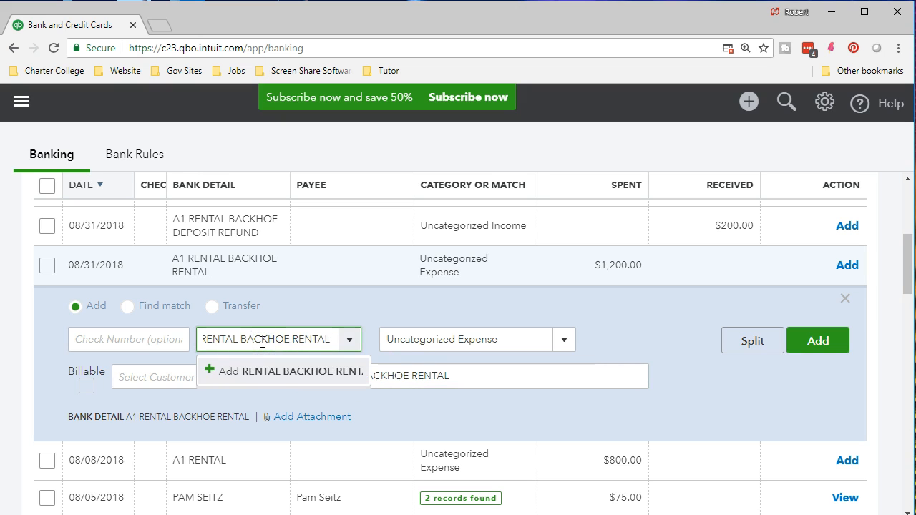
{"action": "left_click", "coordinate": [269, 372]}
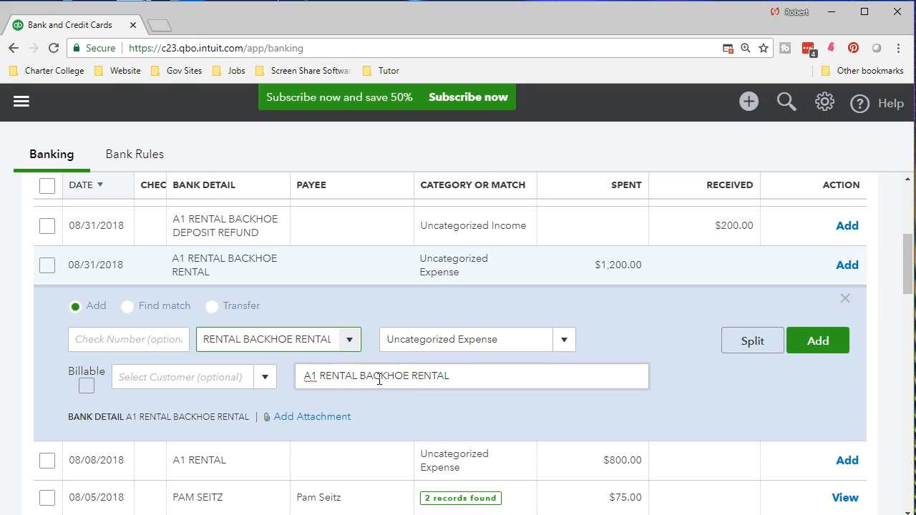
{"action": "left_click", "coordinate": [380, 379]}
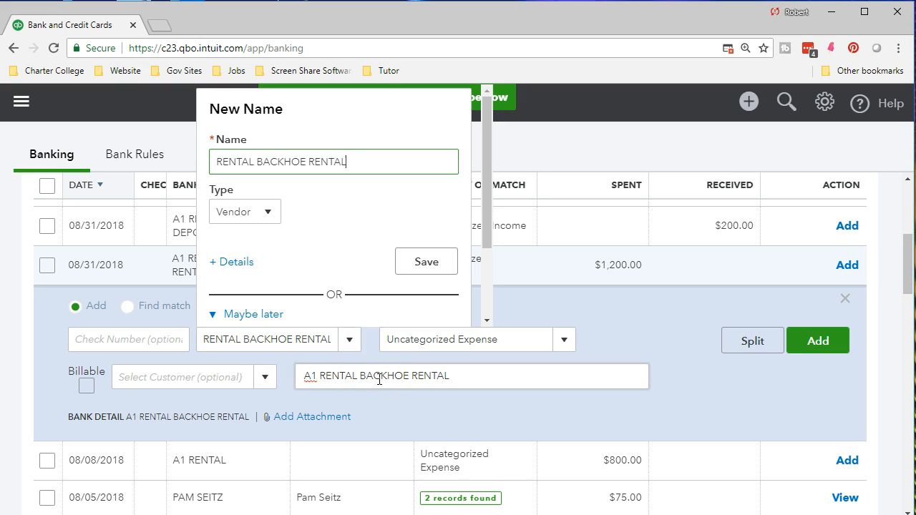
{"action": "left_click", "coordinate": [454, 419]}
- Create a new vendor named RENTAL BACKHOE RENTAL from the copied text as the transaction's payee
{"action": "left_click", "coordinate": [282, 343]}
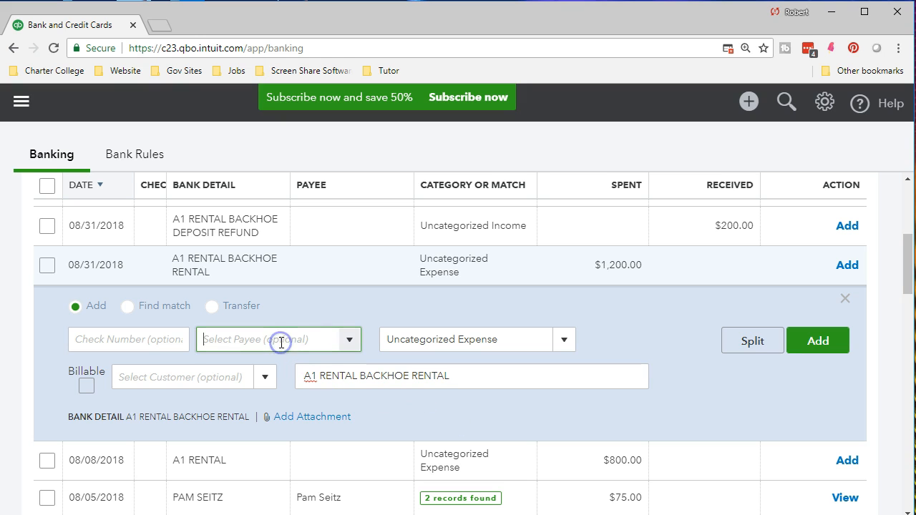
{"action": "key", "text": "ctrl+v"}
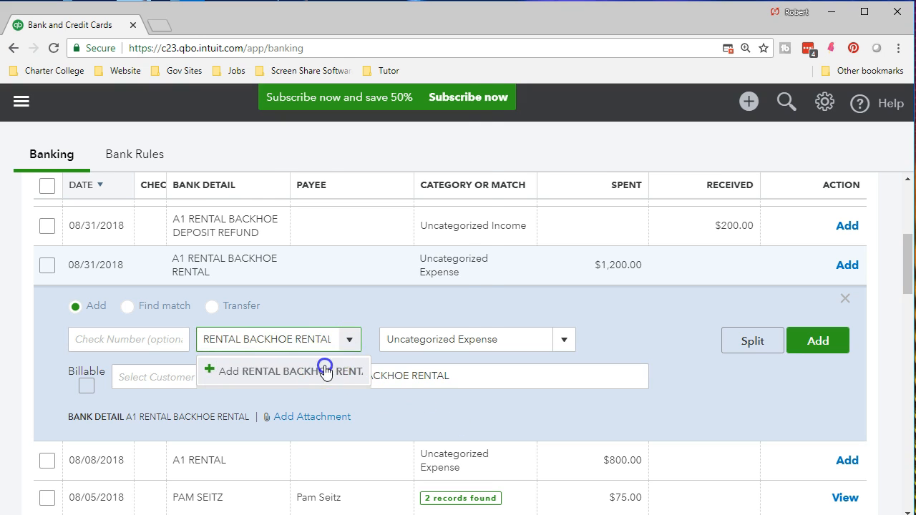
{"action": "left_click", "coordinate": [327, 370]}
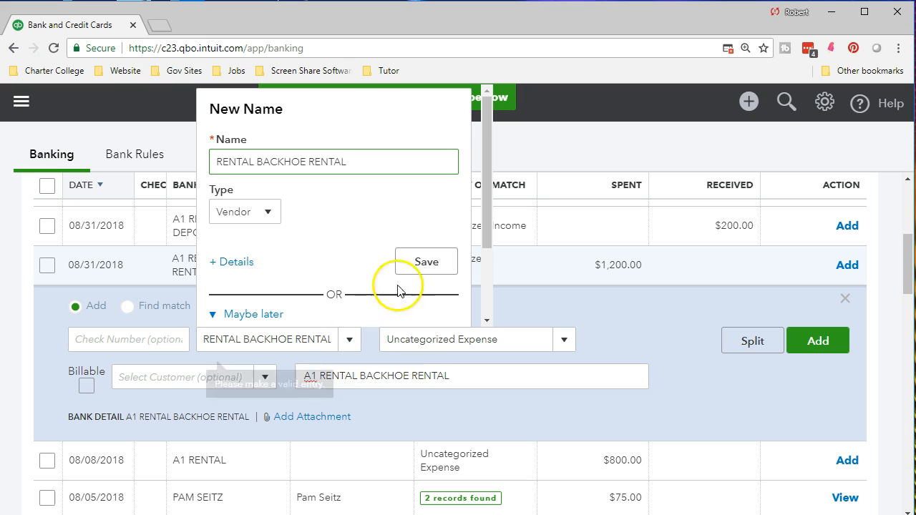
{"action": "left_click", "coordinate": [413, 266]}
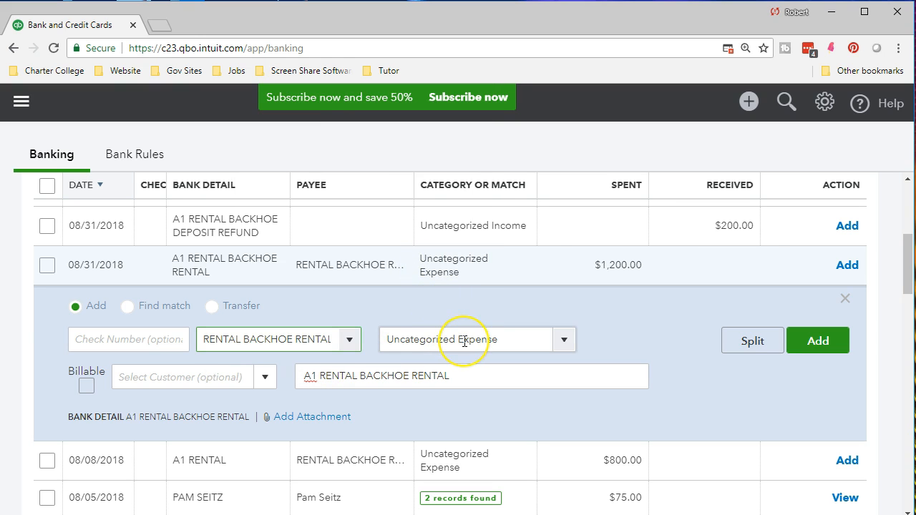
- Categorize the $1,200.00 backhoe rental as Rent or Lease and add the transaction to the books
{"action": "left_click", "coordinate": [519, 346]}
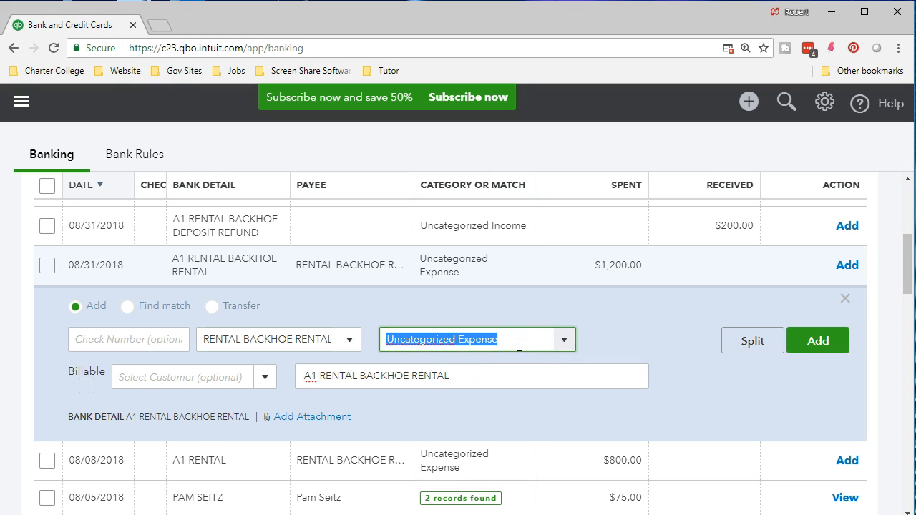
{"action": "type", "text": "ren"}
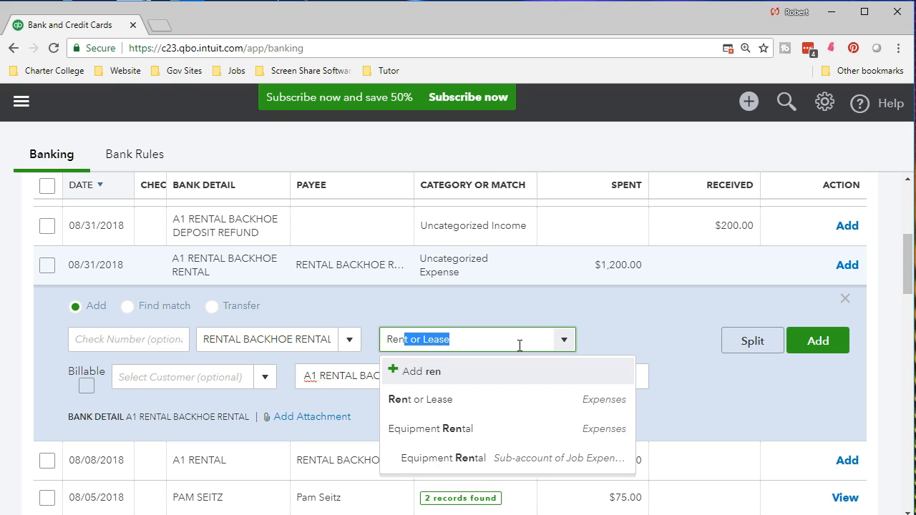
{"action": "left_click", "coordinate": [420, 400]}
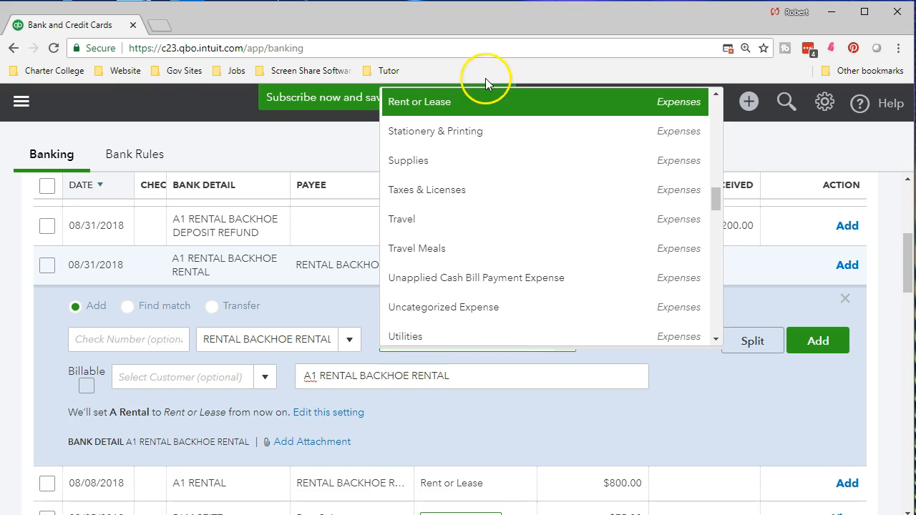
{"action": "left_click", "coordinate": [657, 108]}
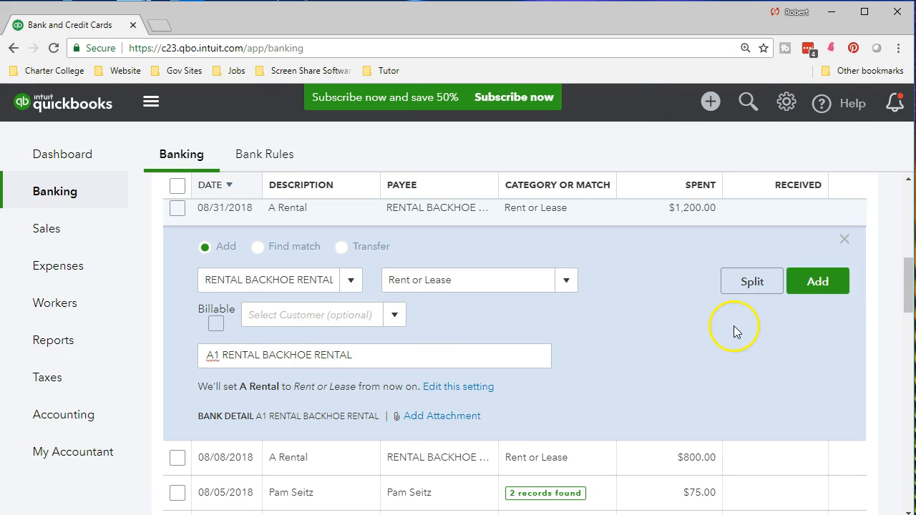
{"action": "left_click", "coordinate": [823, 288]}
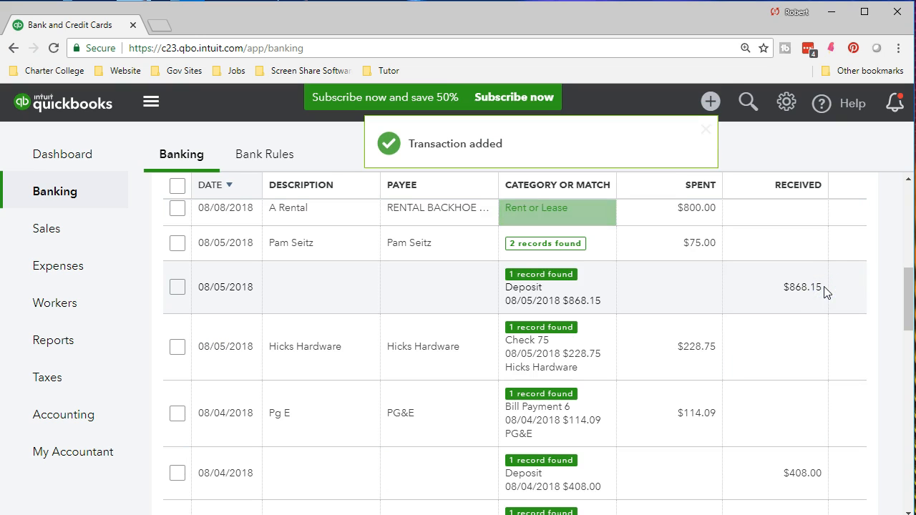
- Check the newly added rental among the transactions already in QuickBooks and return to those for review
{"action": "scroll", "coordinate": [710, 367], "scroll_direction": "up", "scroll_amount": 2}
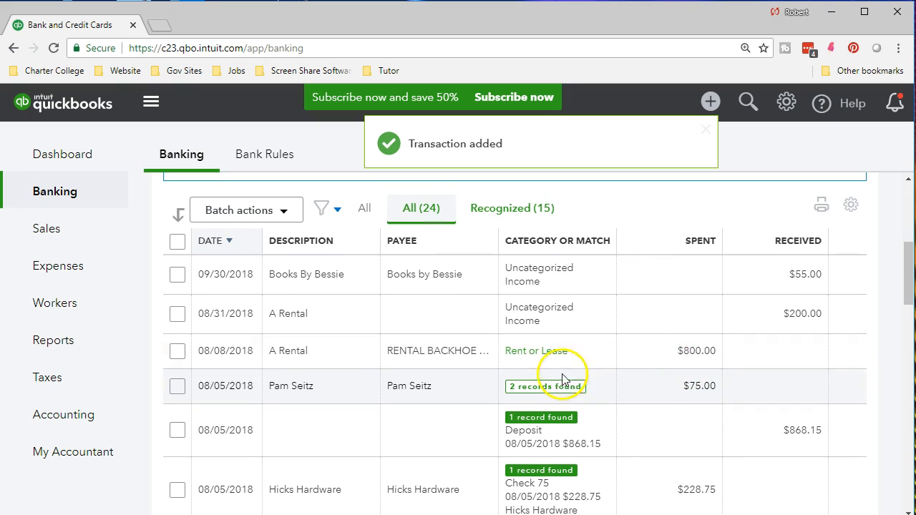
{"action": "scroll", "coordinate": [542, 364], "scroll_direction": "up", "scroll_amount": 4}
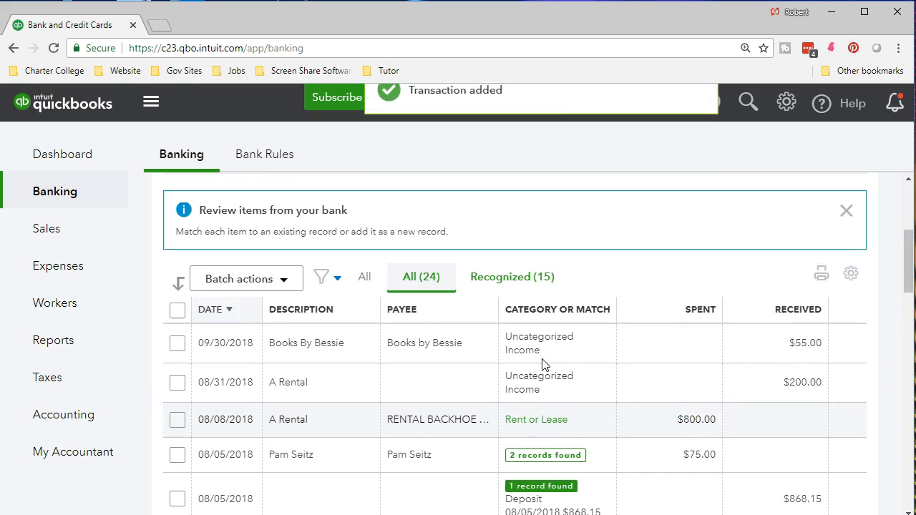
{"action": "left_click", "coordinate": [316, 299]}
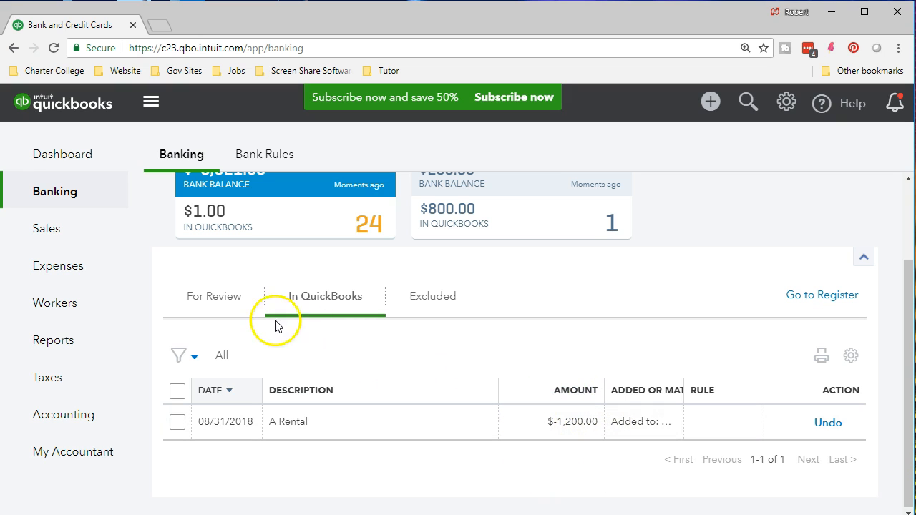
{"action": "left_click", "coordinate": [208, 303]}
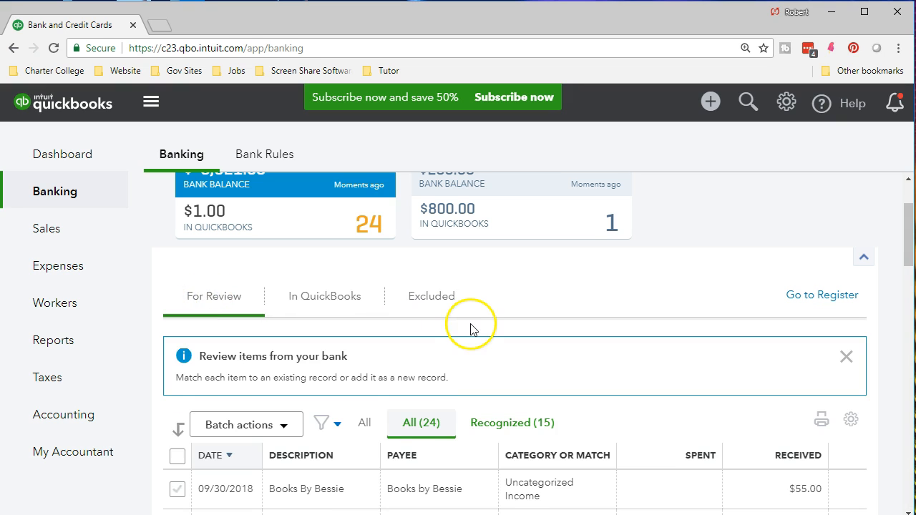
- Examine the categories and suggested record matches of the bank transactions awaiting review
{"action": "scroll", "coordinate": [470, 329], "scroll_direction": "down", "scroll_amount": 2}
{"action": "scroll", "coordinate": [470, 329], "scroll_direction": "down", "scroll_amount": 2}
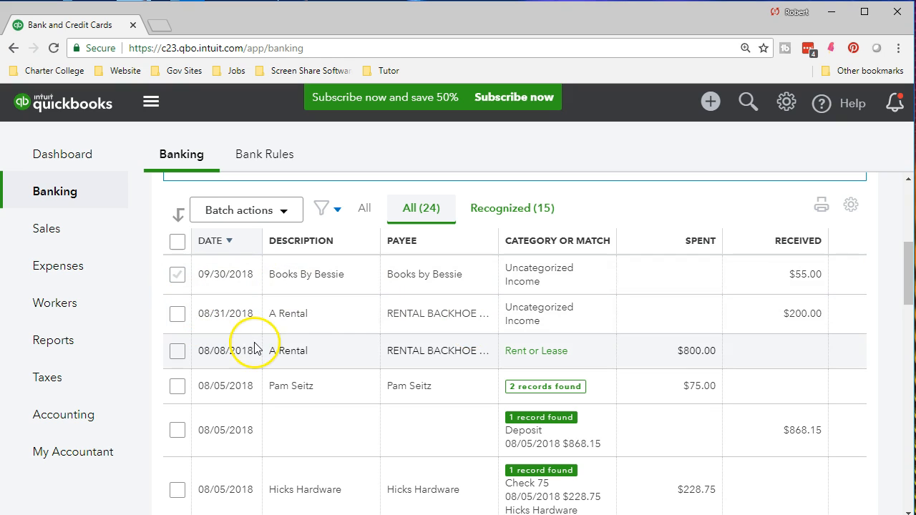
{"action": "key", "text": "ctrl+minus"}
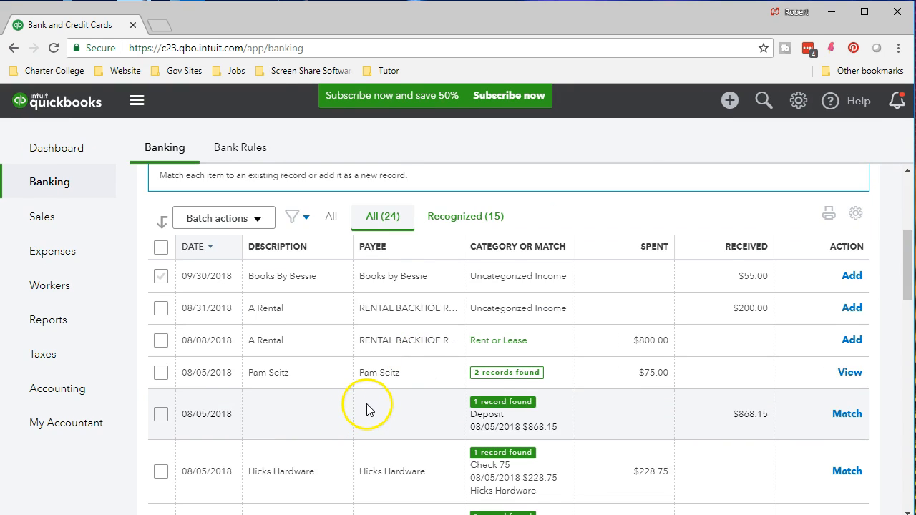
{"action": "scroll", "coordinate": [369, 405], "scroll_direction": "down", "scroll_amount": 1}
{"action": "scroll", "coordinate": [373, 399], "scroll_direction": "down", "scroll_amount": 1}
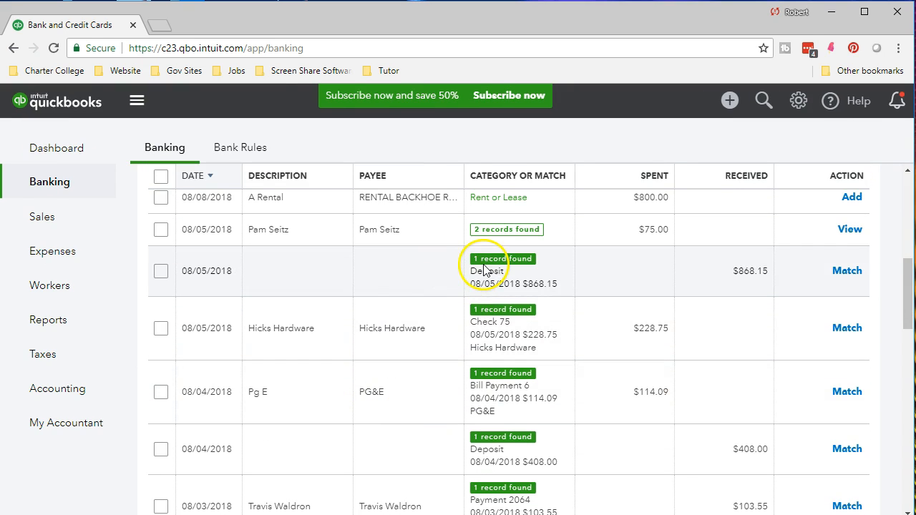
{"action": "left_click", "coordinate": [458, 320]}
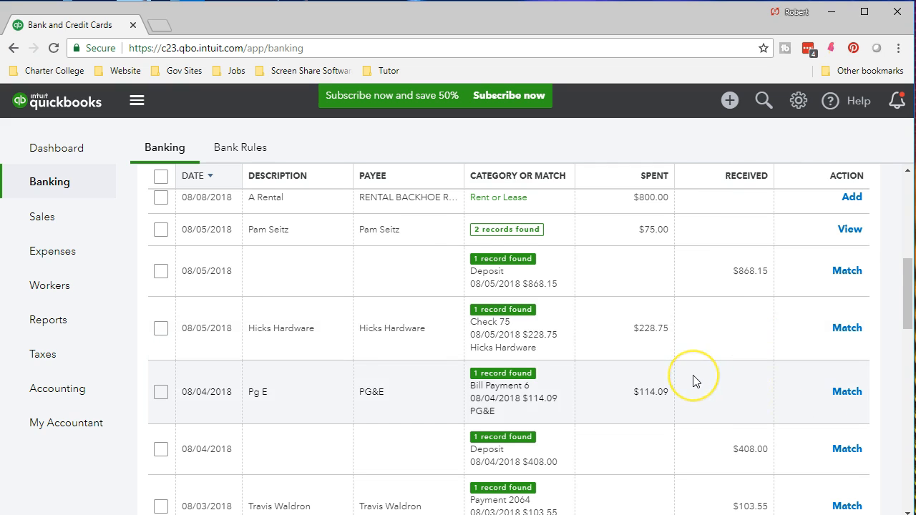
{"action": "scroll", "coordinate": [694, 381], "scroll_direction": "down", "scroll_amount": 2}
{"action": "scroll", "coordinate": [693, 382], "scroll_direction": "down", "scroll_amount": 5}
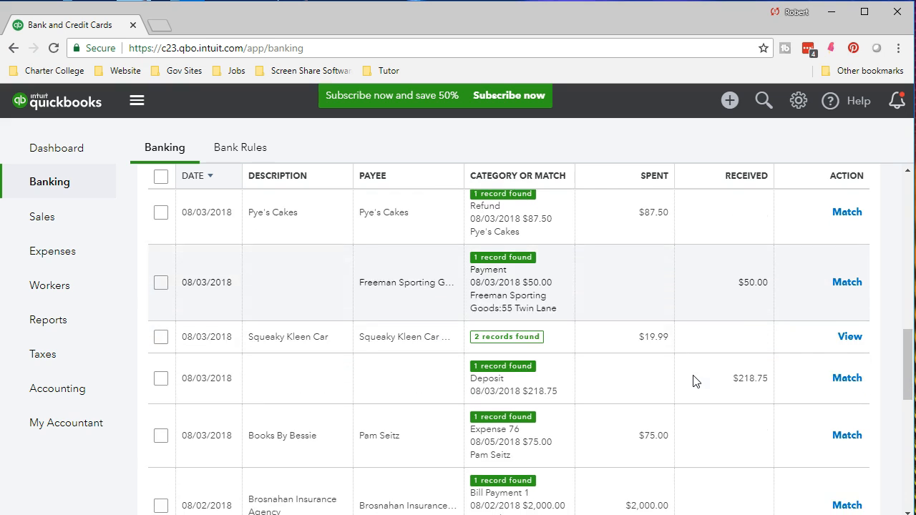
{"action": "scroll", "coordinate": [693, 381], "scroll_direction": "down", "scroll_amount": 4}
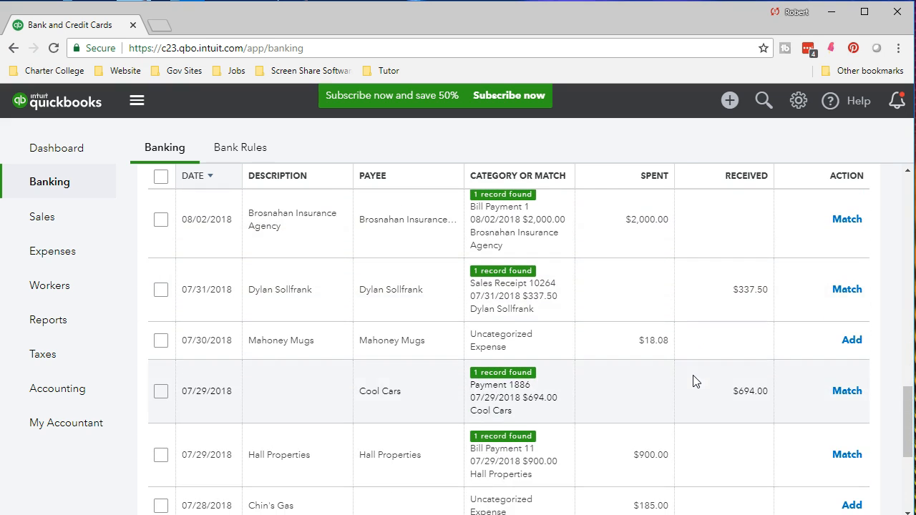
- Categorize the 07/30/2018 Mahoney Mugs expense as Supplies and add the transaction
{"action": "left_click", "coordinate": [544, 345]}
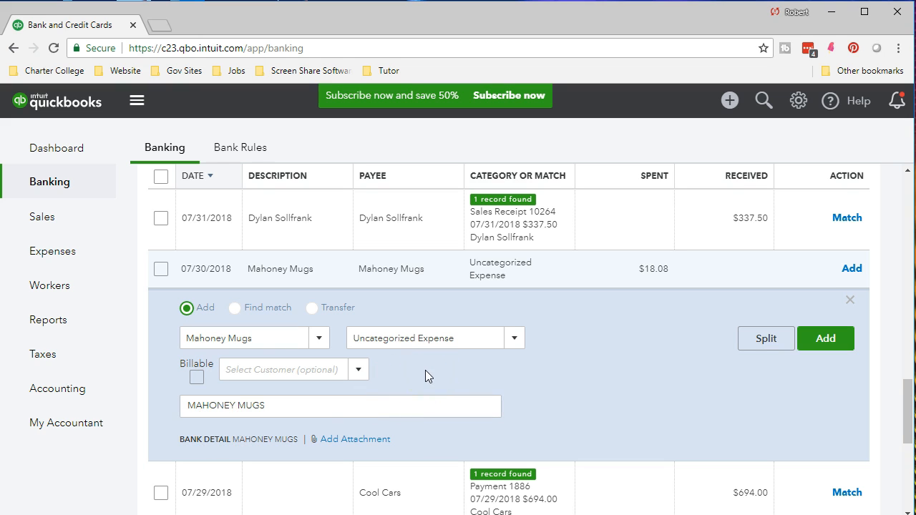
{"action": "left_click", "coordinate": [477, 333]}
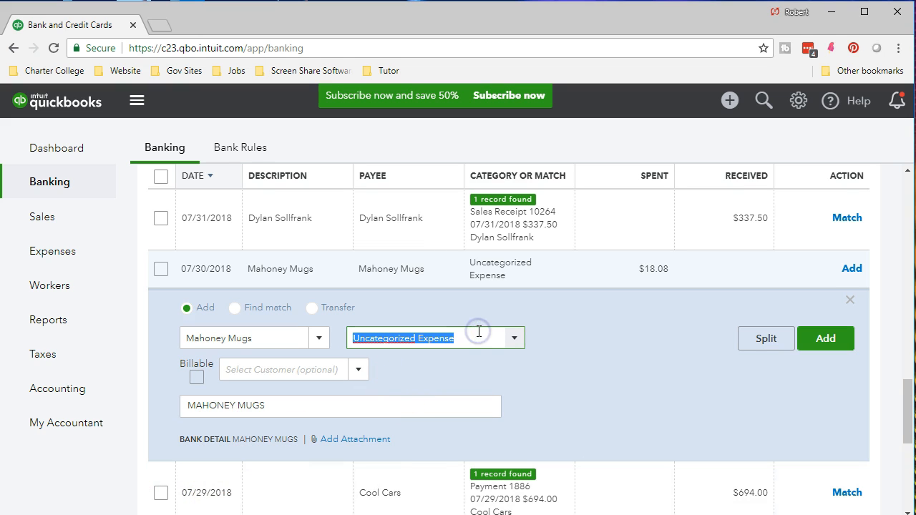
{"action": "type", "text": "supp"}
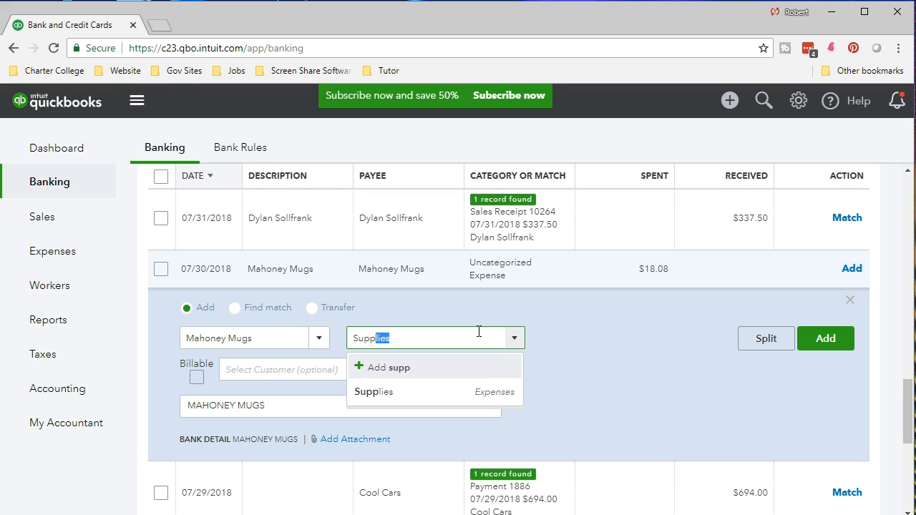
{"action": "left_click", "coordinate": [408, 392]}
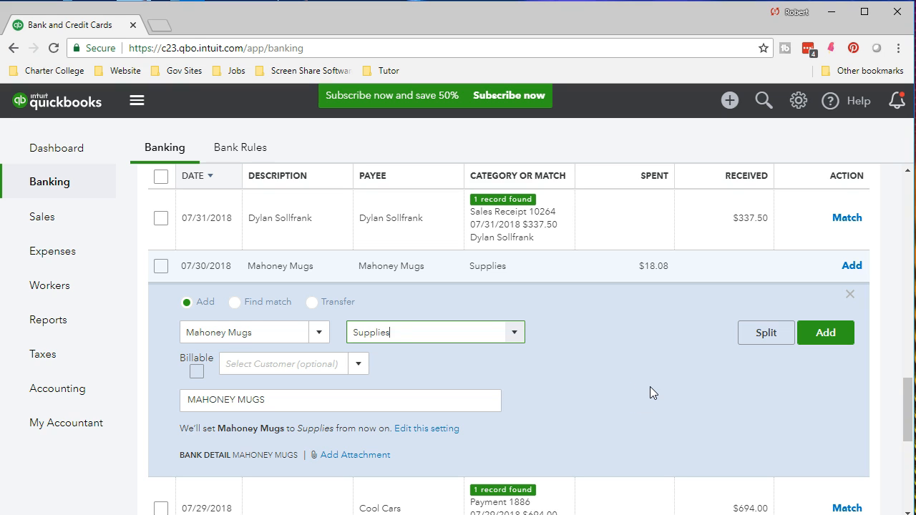
{"action": "left_click", "coordinate": [829, 339]}
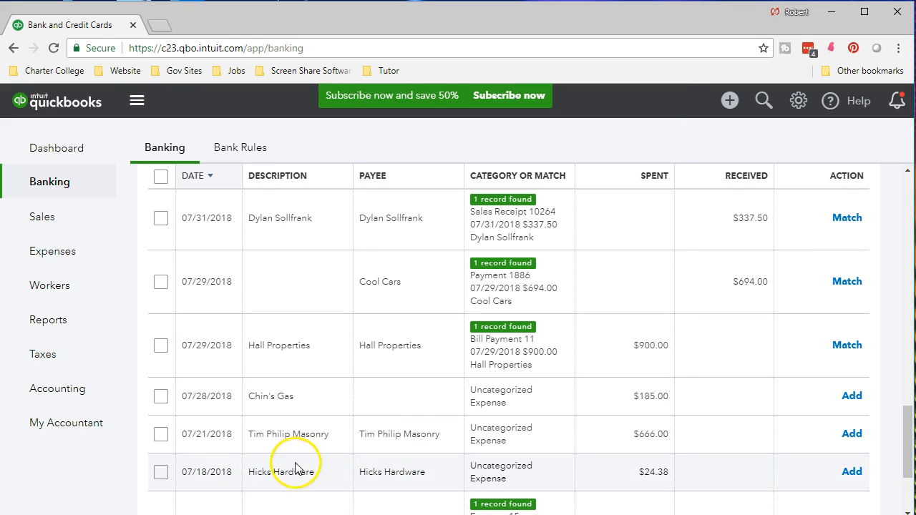
- Add the 08/08/2018 A Rental transaction for $800.00 with its suggested Rent or Lease category
{"action": "scroll", "coordinate": [308, 451], "scroll_direction": "up", "scroll_amount": 10}
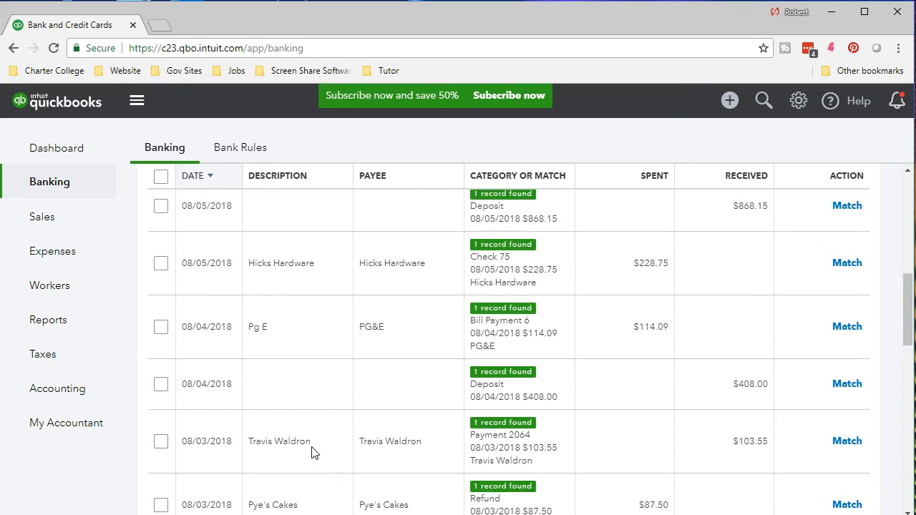
{"action": "scroll", "coordinate": [313, 452], "scroll_direction": "up", "scroll_amount": 5}
{"action": "scroll", "coordinate": [293, 444], "scroll_direction": "down", "scroll_amount": 1}
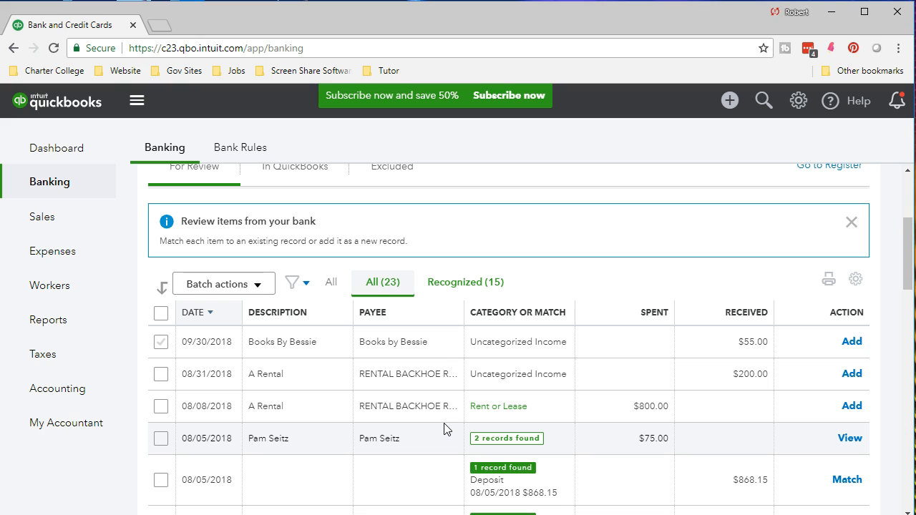
{"action": "left_click", "coordinate": [857, 408]}
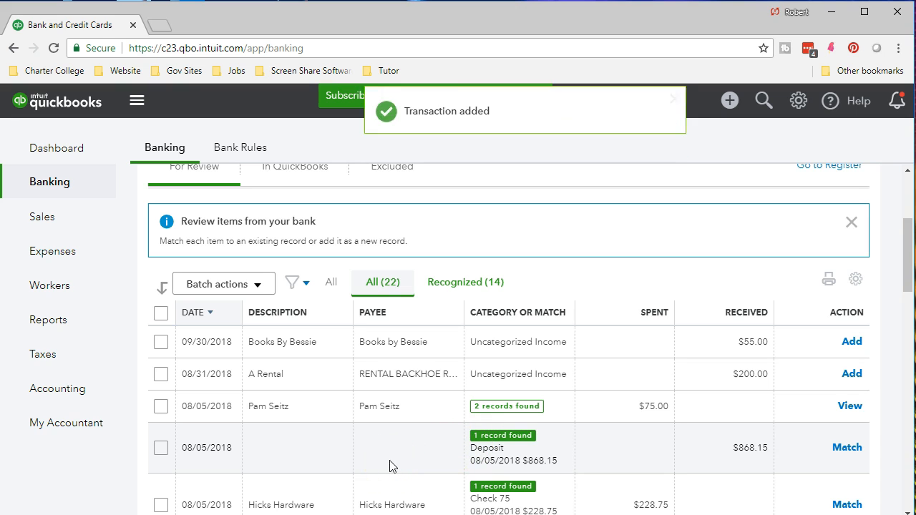
- Inspect the list of all transactions added to QuickBooks so far, and go back to the review list
{"action": "scroll", "coordinate": [379, 342], "scroll_direction": "up", "scroll_amount": 1}
{"action": "left_click", "coordinate": [296, 254]}
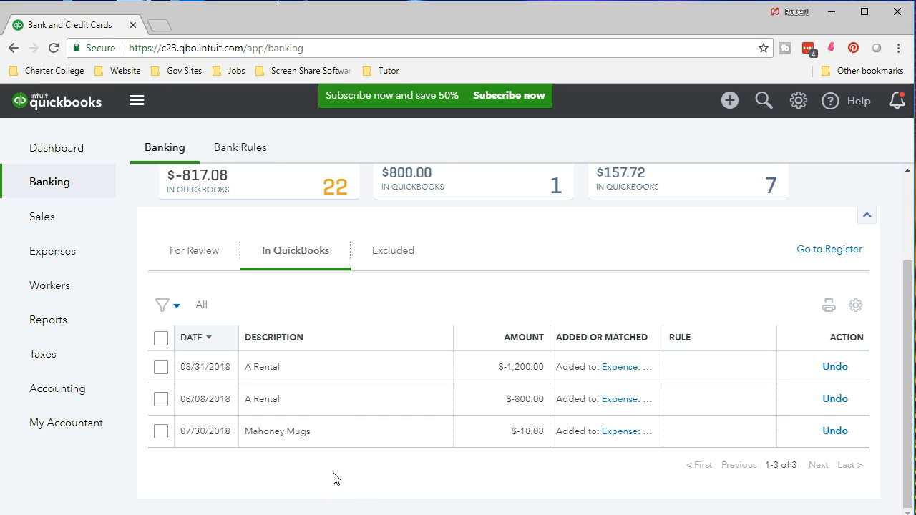
{"action": "left_click", "coordinate": [201, 262]}
{"action": "scroll", "coordinate": [296, 369], "scroll_direction": "down", "scroll_amount": 2}
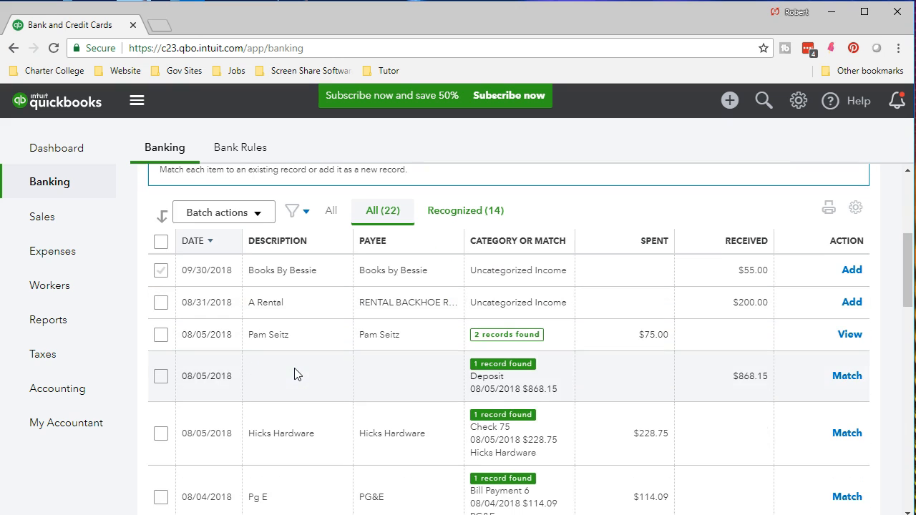
{"action": "left_click", "coordinate": [278, 367]}
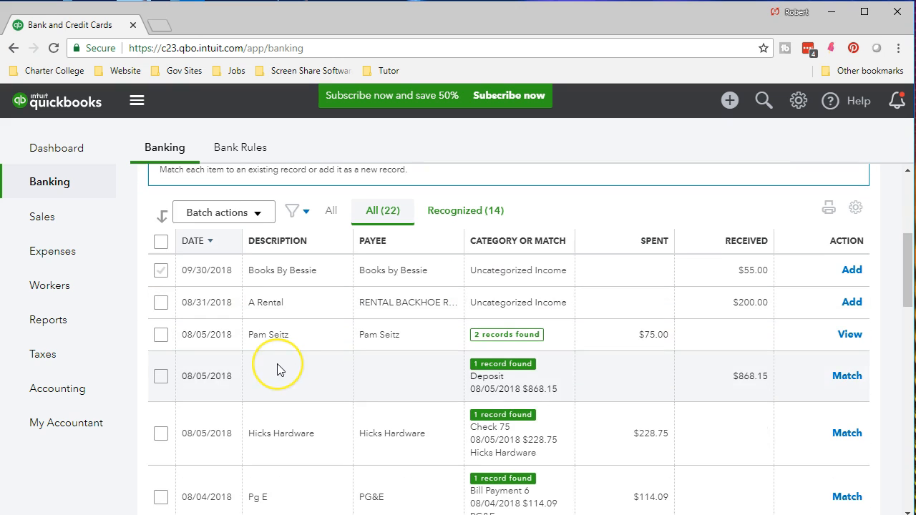